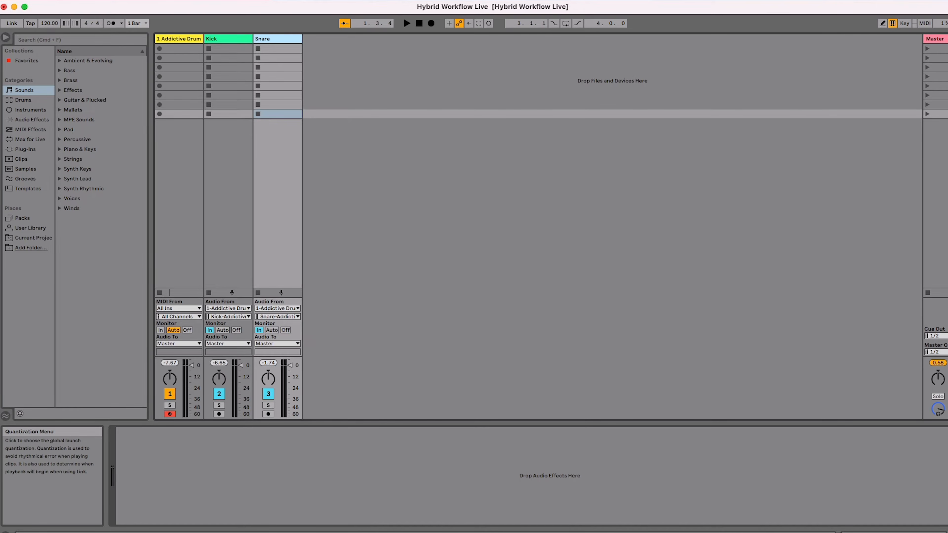
# In the audio input configuration, enable mono inputs 1 & 2, 3 & 4 and 5 & 6 plus stereo input 7/8.
pyautogui.click(40, 4)
pyautogui.click(43, 24)
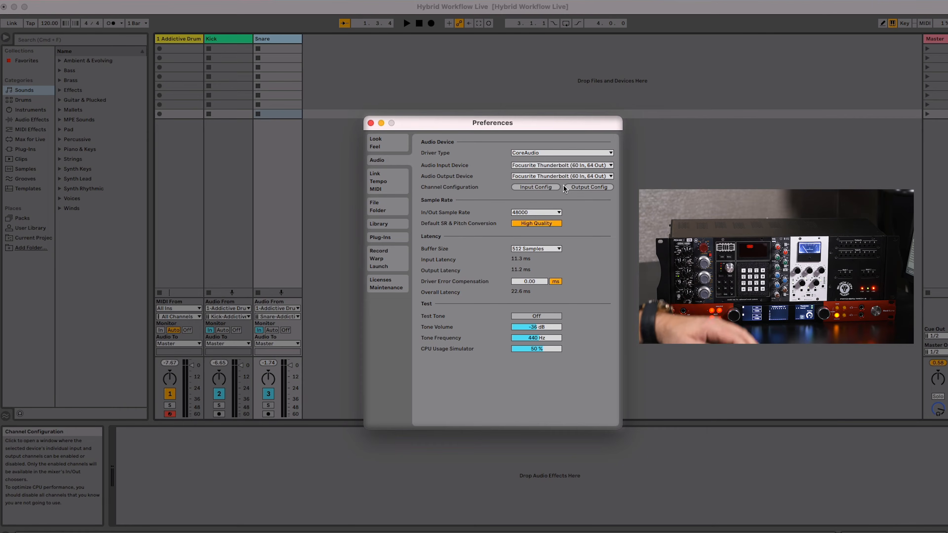
pyautogui.click(540, 187)
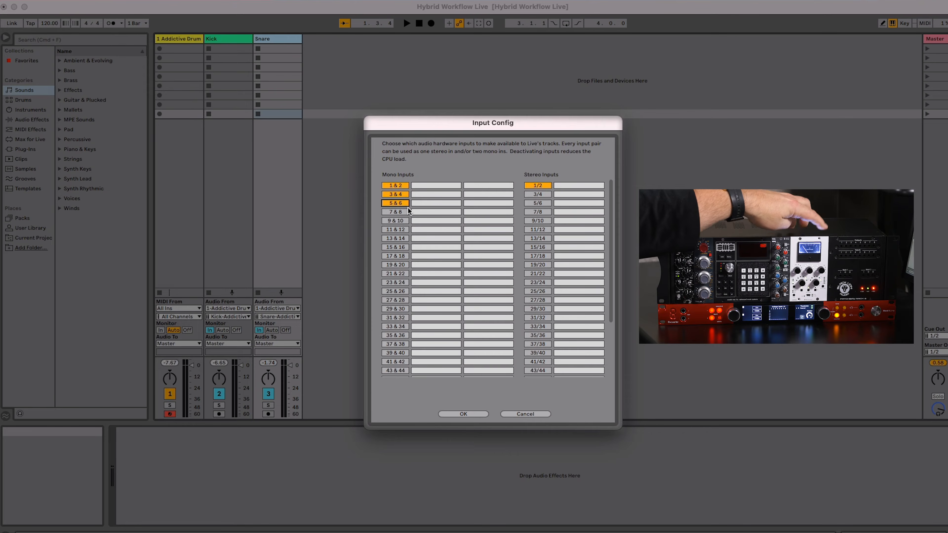
pyautogui.click(541, 211)
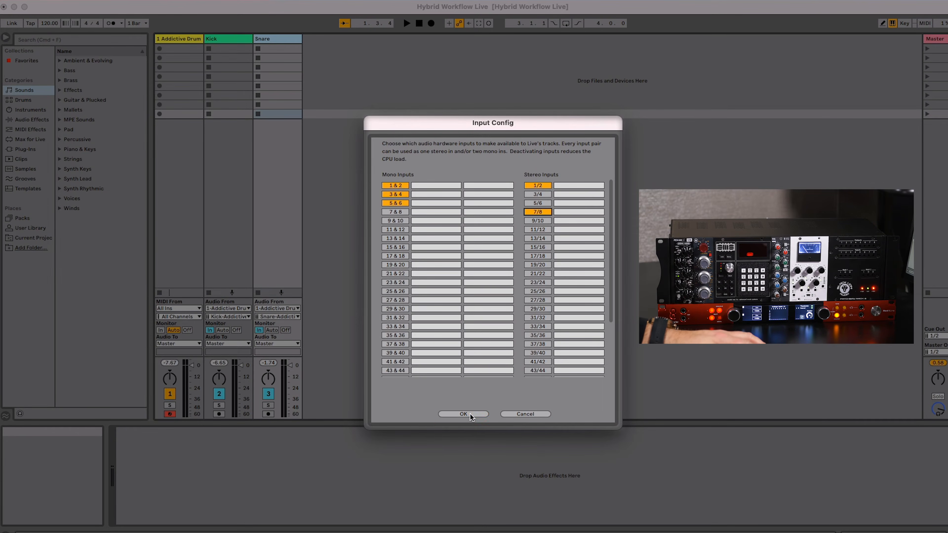
pyautogui.click(463, 414)
# Label both the hardware outputs and inputs: 3 as RMX L, 5 as RMX R, 6 as SSL EQ and stereo pair 7/8 as Dione.
pyautogui.click(593, 188)
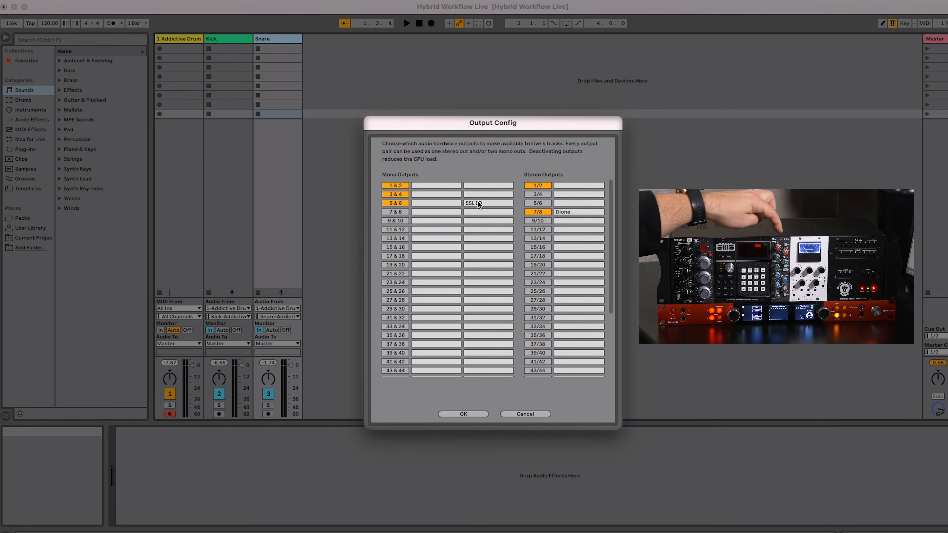
pyautogui.click(433, 203)
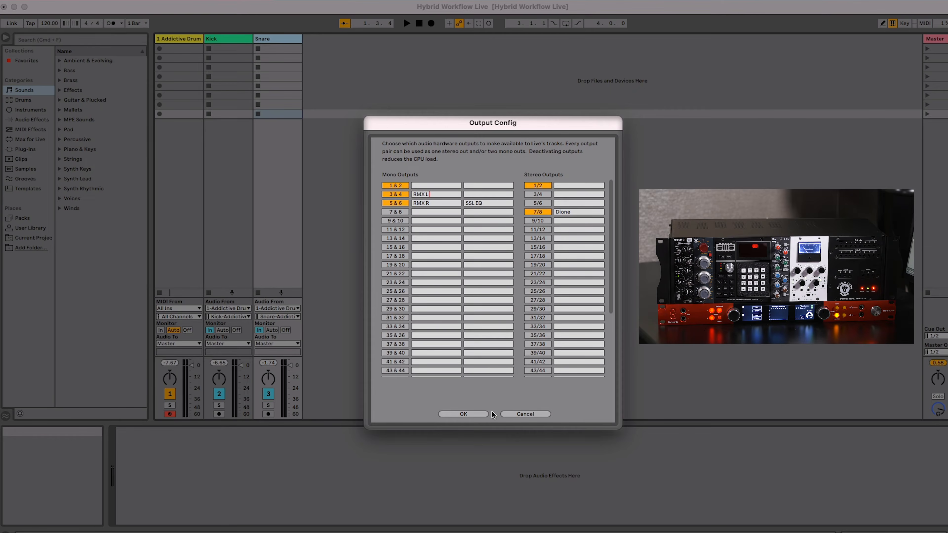
pyautogui.click(467, 413)
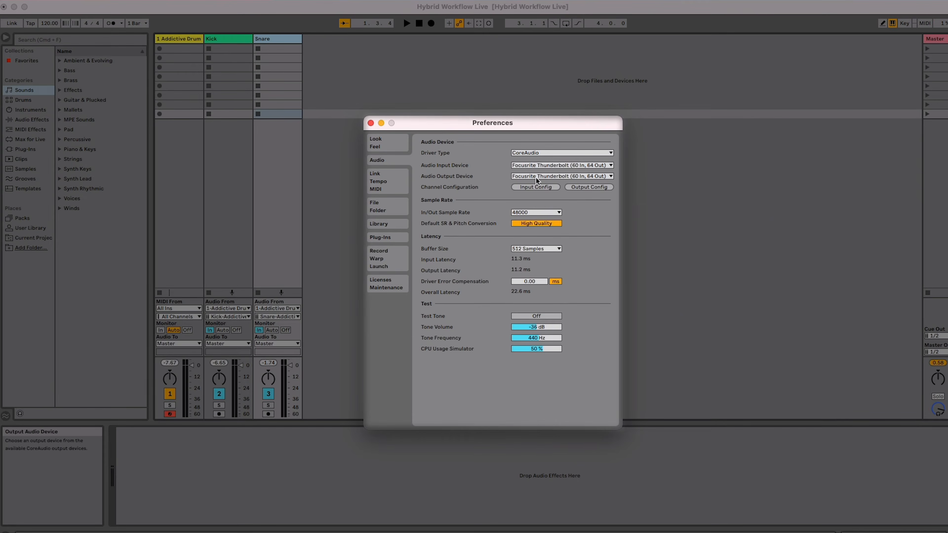
pyautogui.click(534, 186)
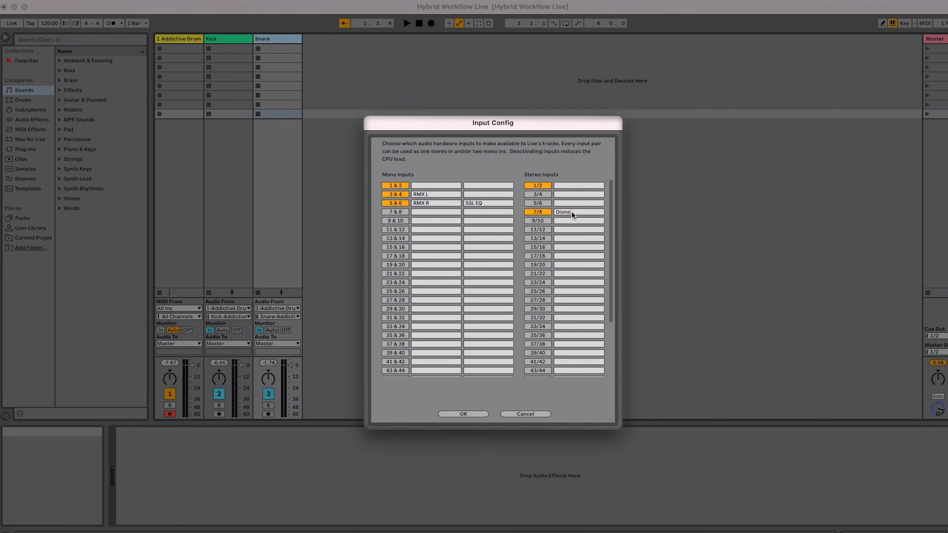
pyautogui.click(474, 413)
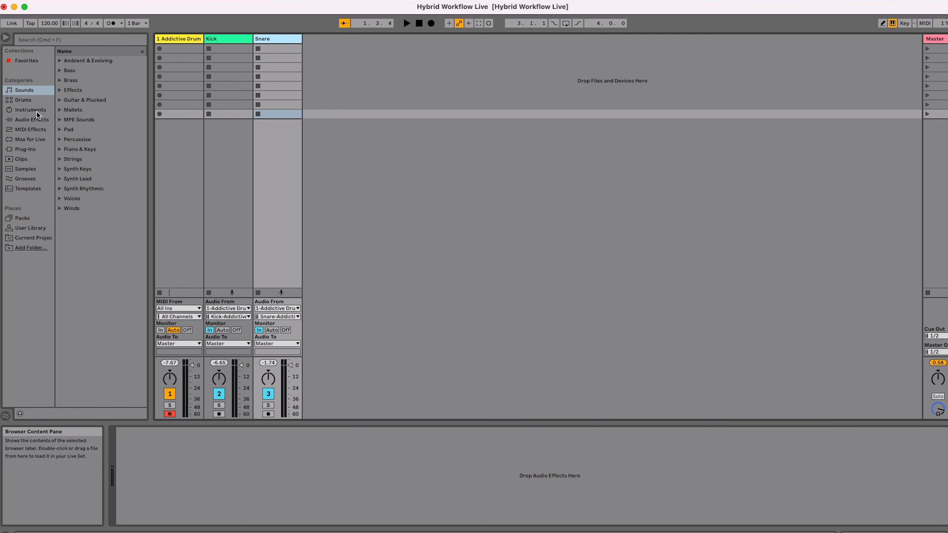
# Add an External Audio Effect to the Kick track and route both its output and input through 6 SSL EQ.
pyautogui.click(27, 124)
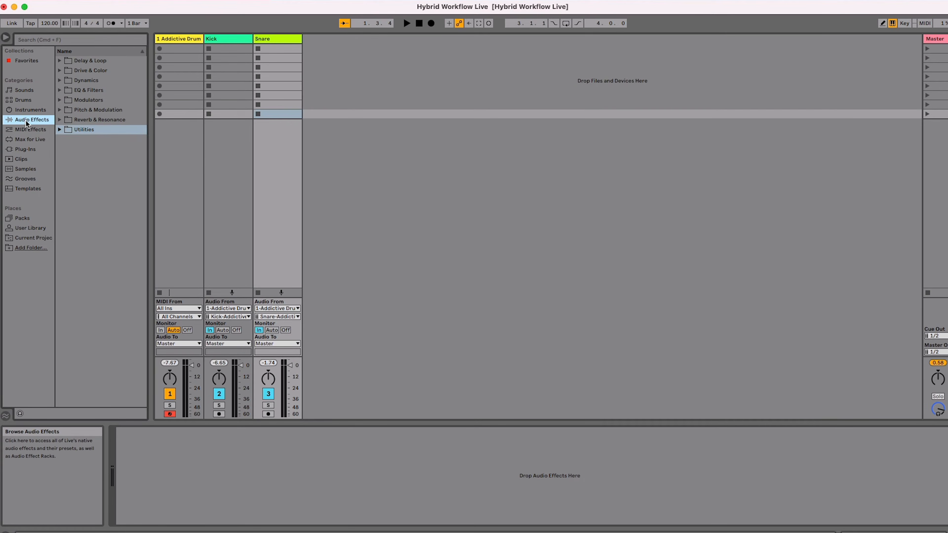
pyautogui.click(78, 130)
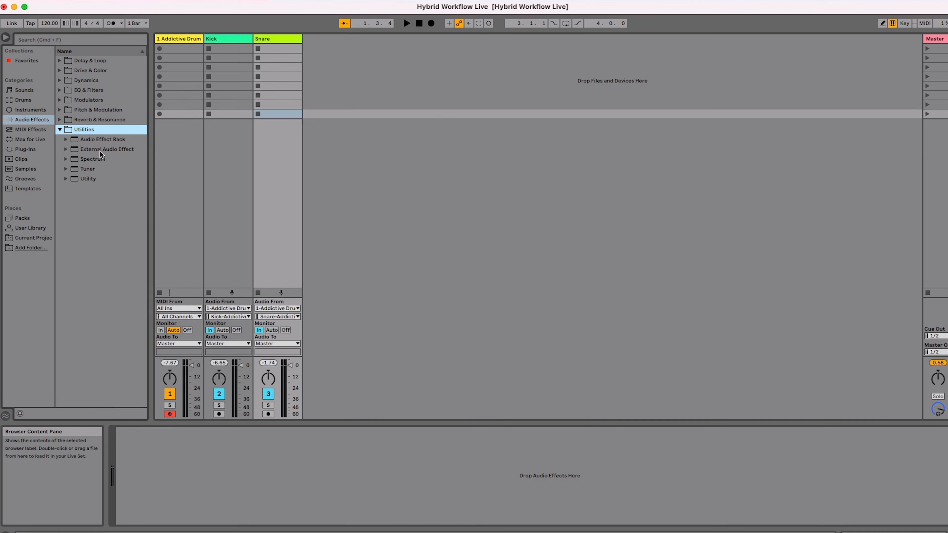
pyautogui.click(99, 149)
pyautogui.moveTo(83, 149); pyautogui.dragTo(225, 135)
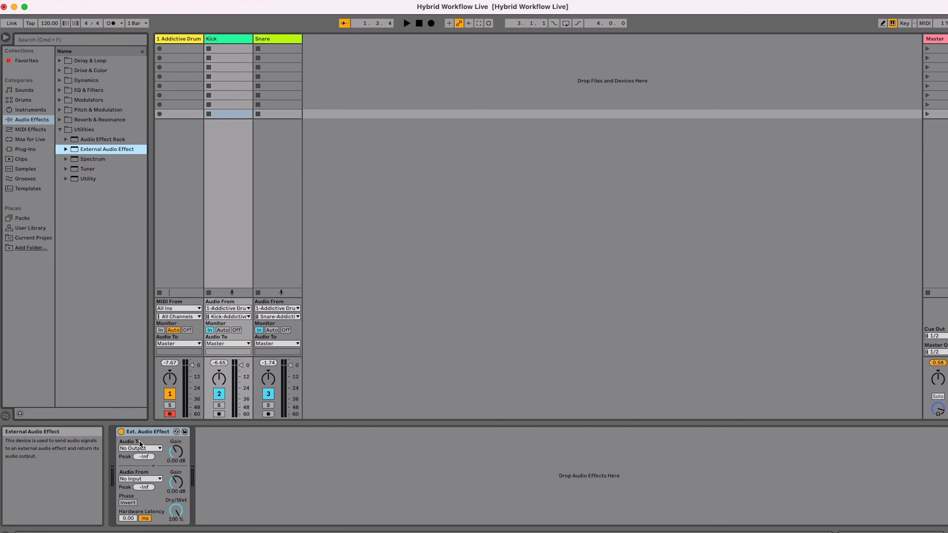
pyautogui.click(139, 449)
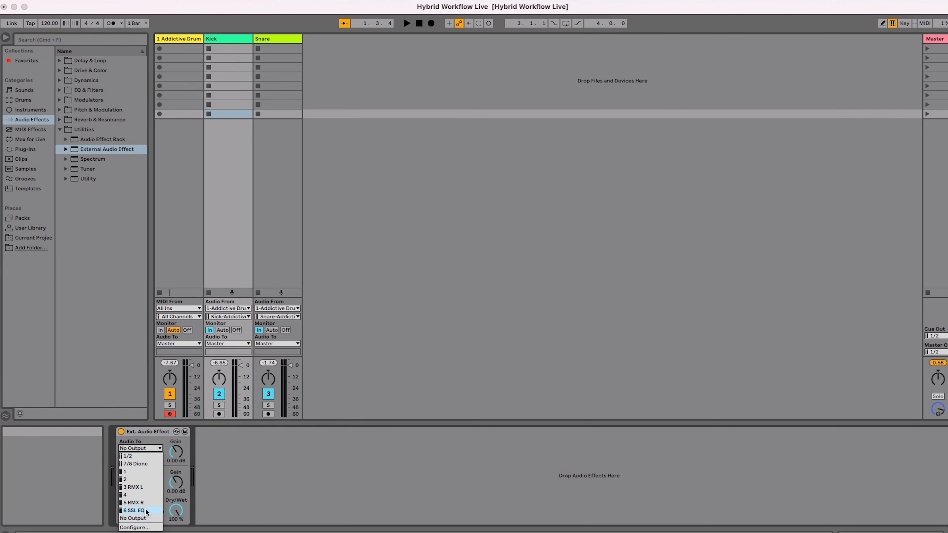
pyautogui.click(135, 511)
pyautogui.click(146, 479)
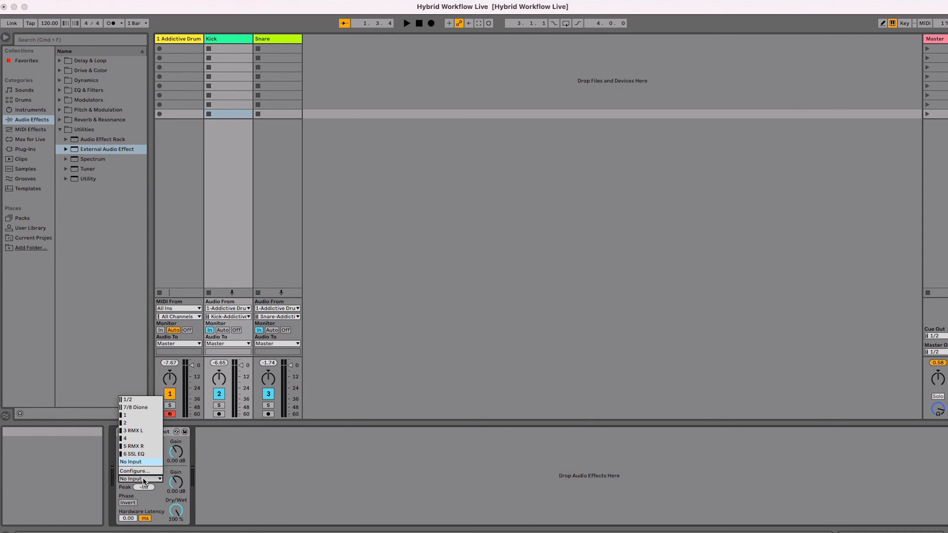
pyautogui.click(134, 454)
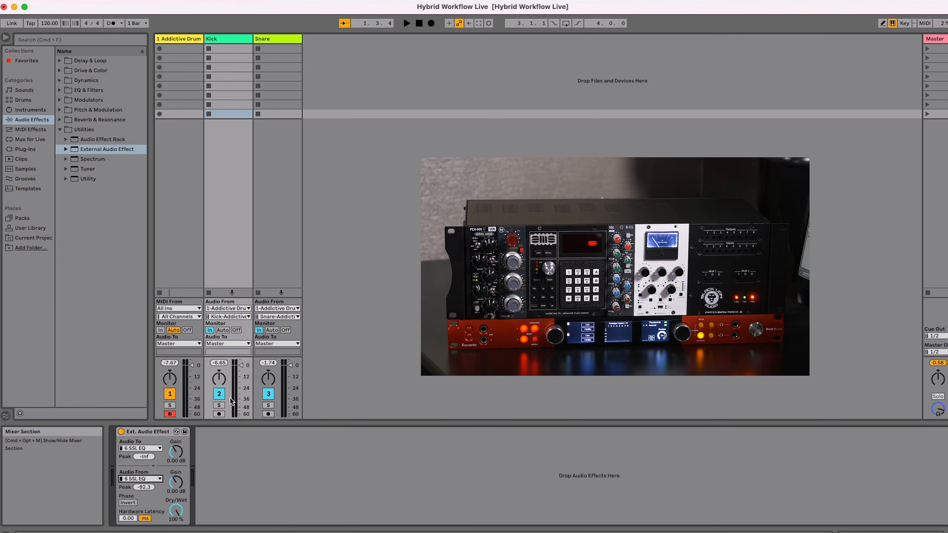
# Mute the Addictive Drum and Snare tracks during playback to hear only the Kick track, and stop playback.
pyautogui.click(169, 393)
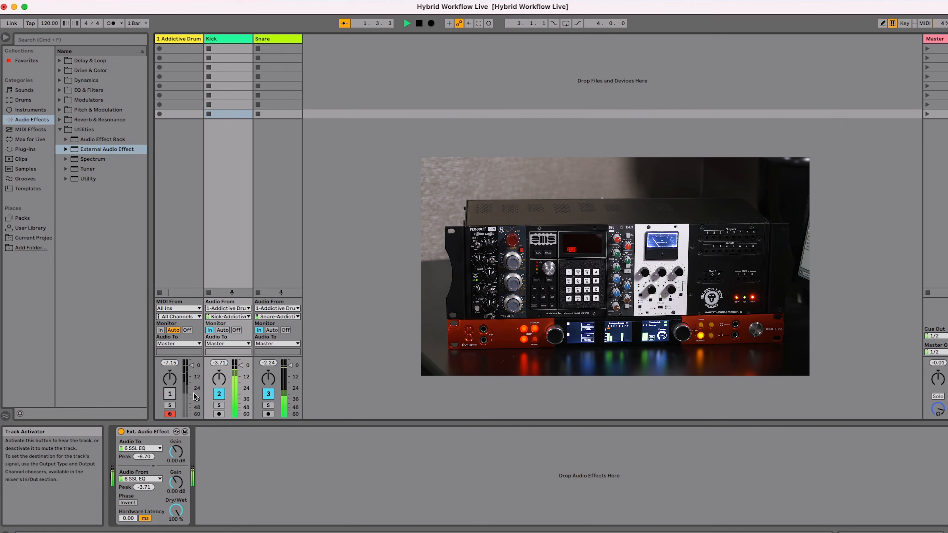
pyautogui.click(268, 393)
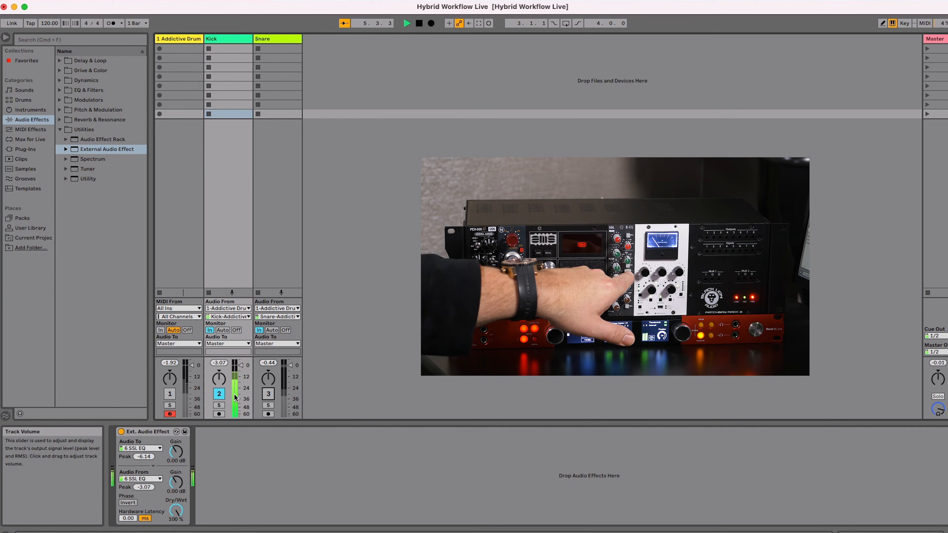
pyautogui.press('space')
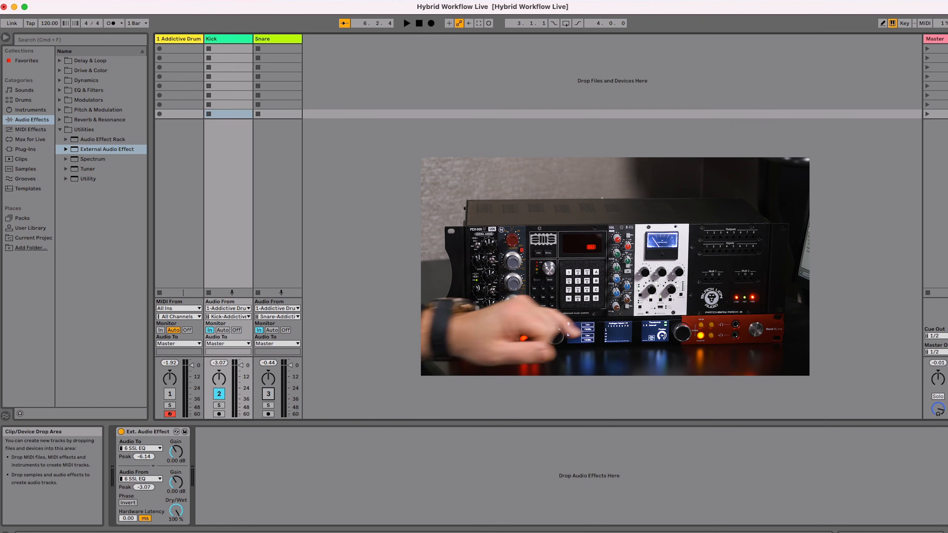
# Play the Kick track again, turn its external effect's Dry/Wet down to 0 %, and restore it to 100 %.
pyautogui.press('space')
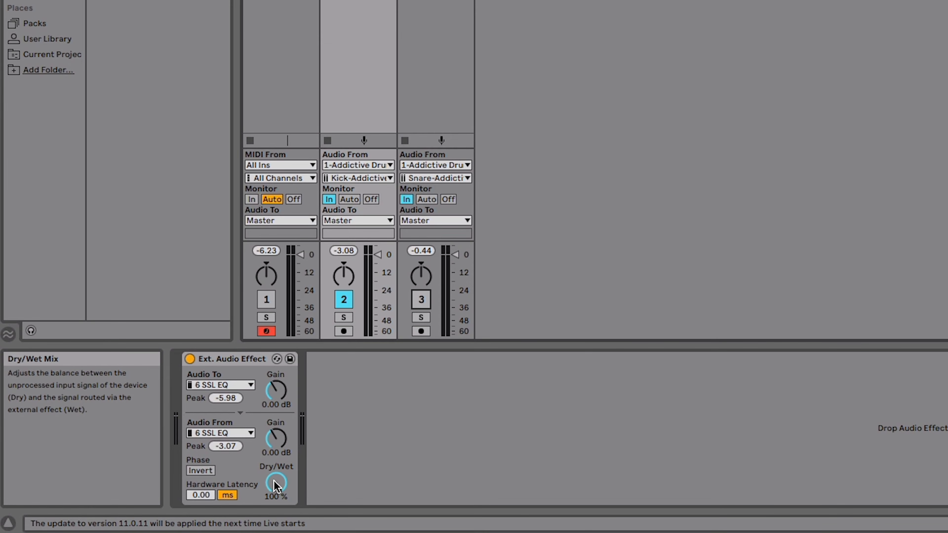
pyautogui.moveTo(273, 481); pyautogui.dragTo(273, 530)
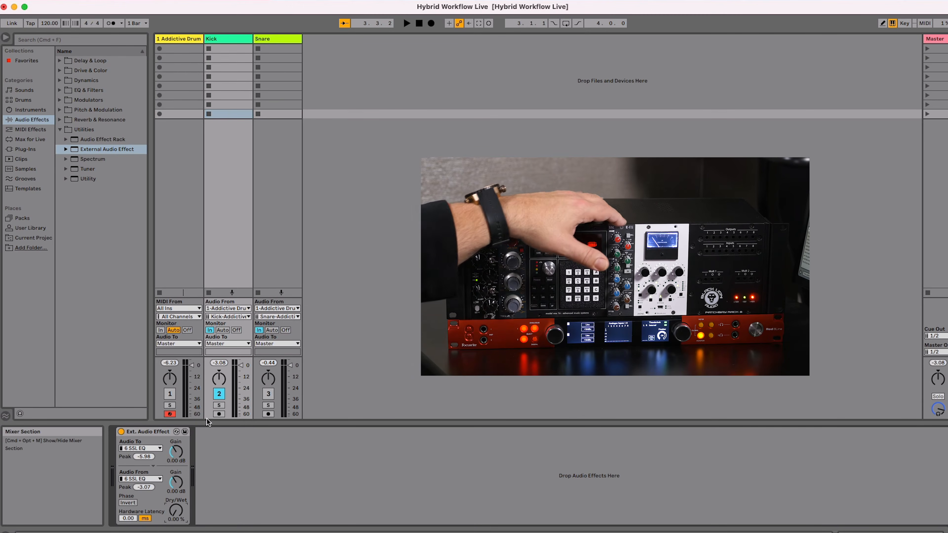
pyautogui.moveTo(178, 516); pyautogui.dragTo(179, 512)
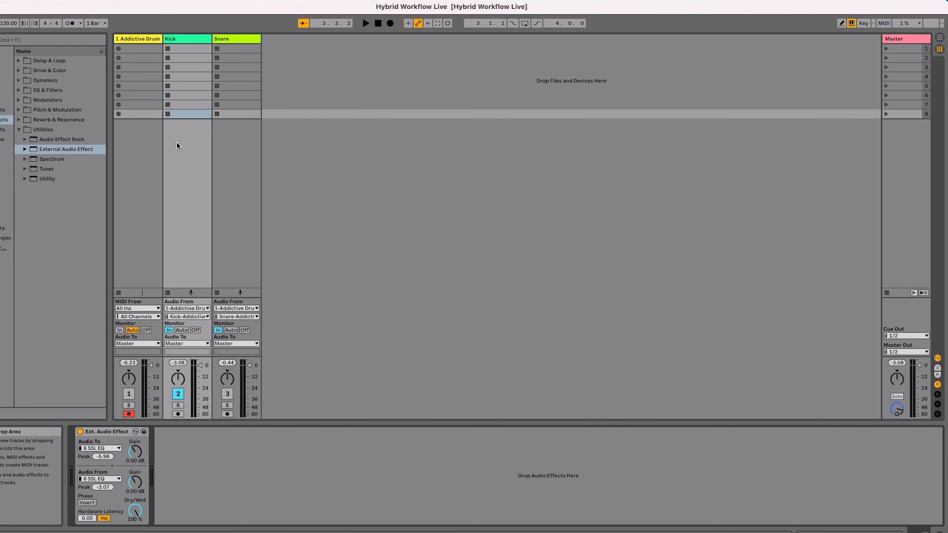
# Add an External Audio Effect to the Master track and set both its output and input to 7/8 Dione.
pyautogui.click(29, 147)
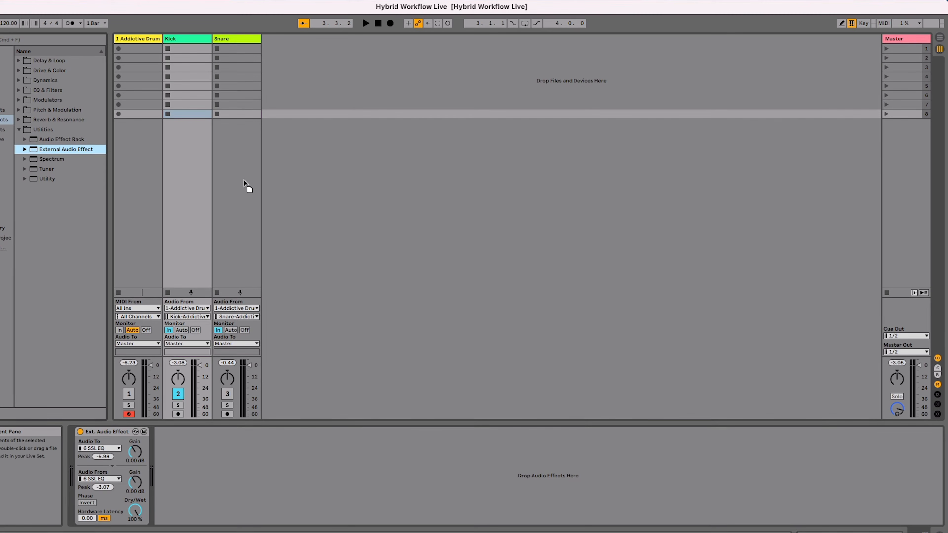
pyautogui.moveTo(909, 179); pyautogui.dragTo(910, 179)
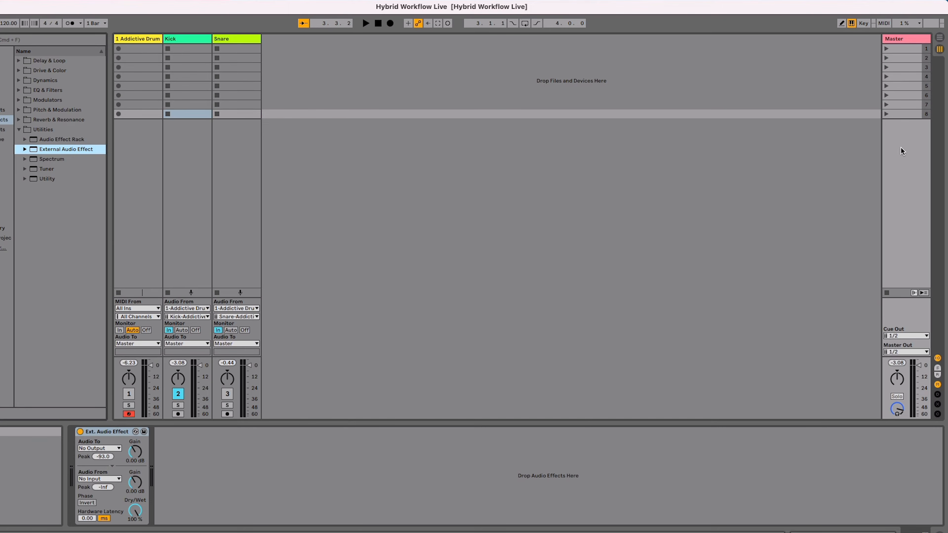
pyautogui.click(113, 449)
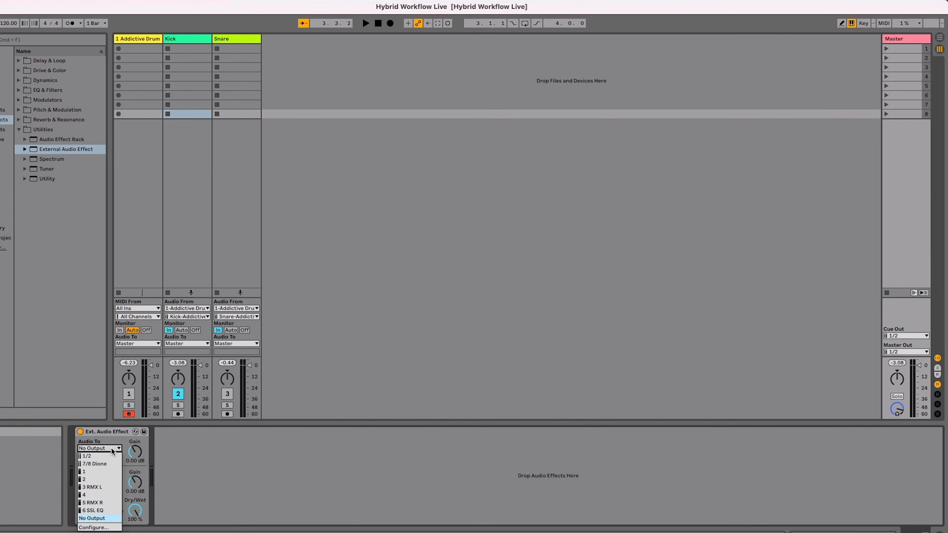
pyautogui.click(108, 465)
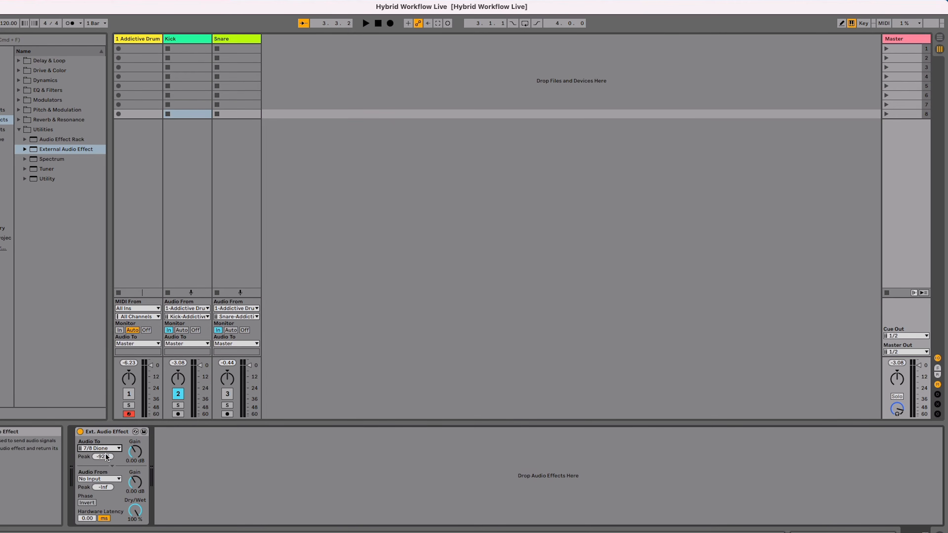
pyautogui.click(107, 479)
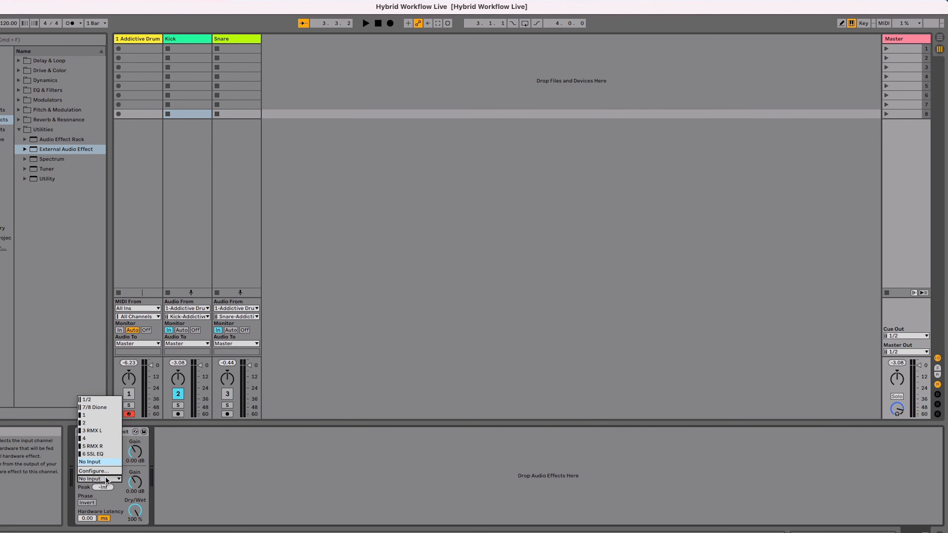
pyautogui.click(98, 408)
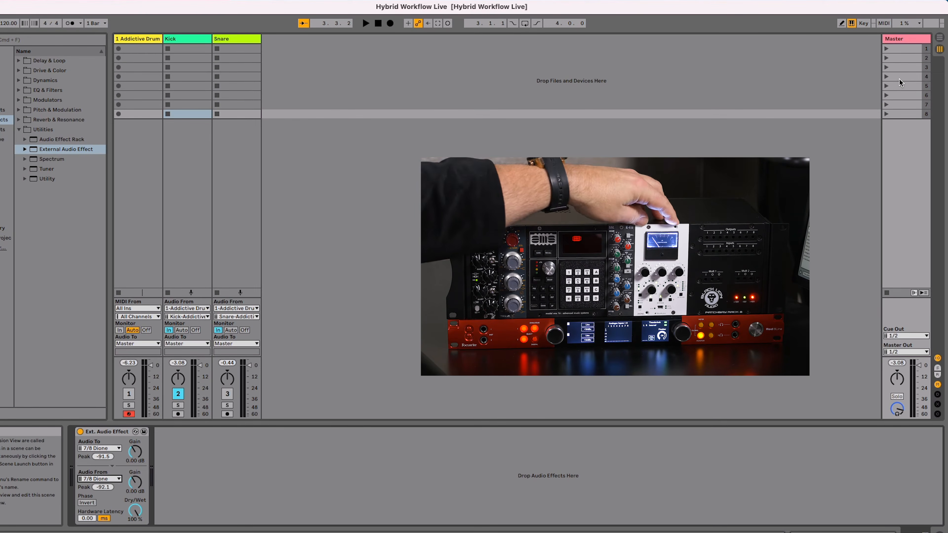
# Play the set through the master effect and unmute the Addictive Drum and Snare tracks.
pyautogui.press('space')
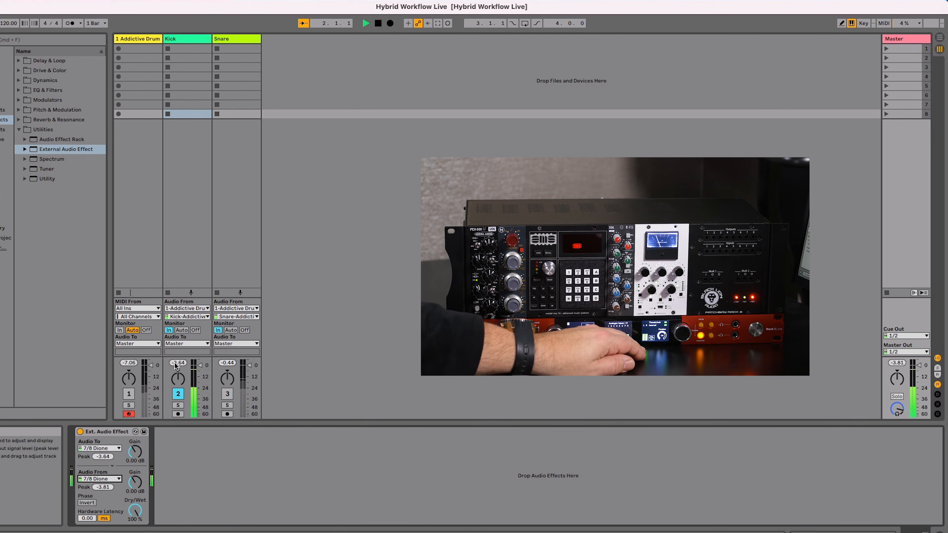
pyautogui.click(129, 393)
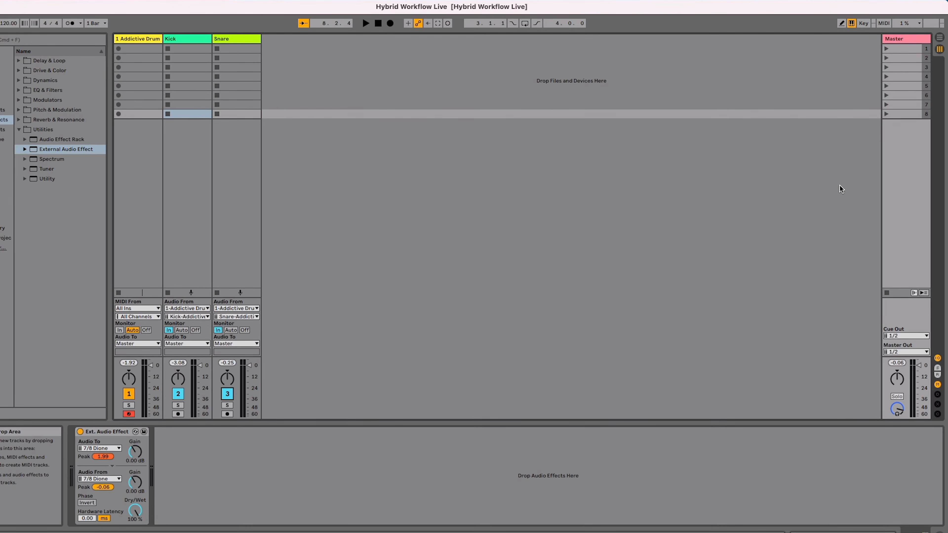
# Insert two return tracks and pan return A to the left.
pyautogui.rightClick(815, 184)
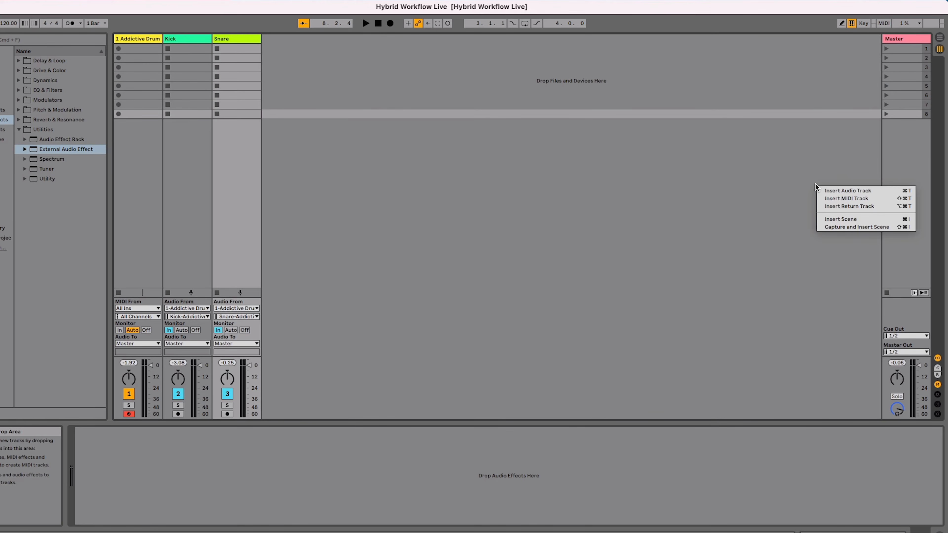
pyautogui.click(843, 206)
pyautogui.rightClick(777, 192)
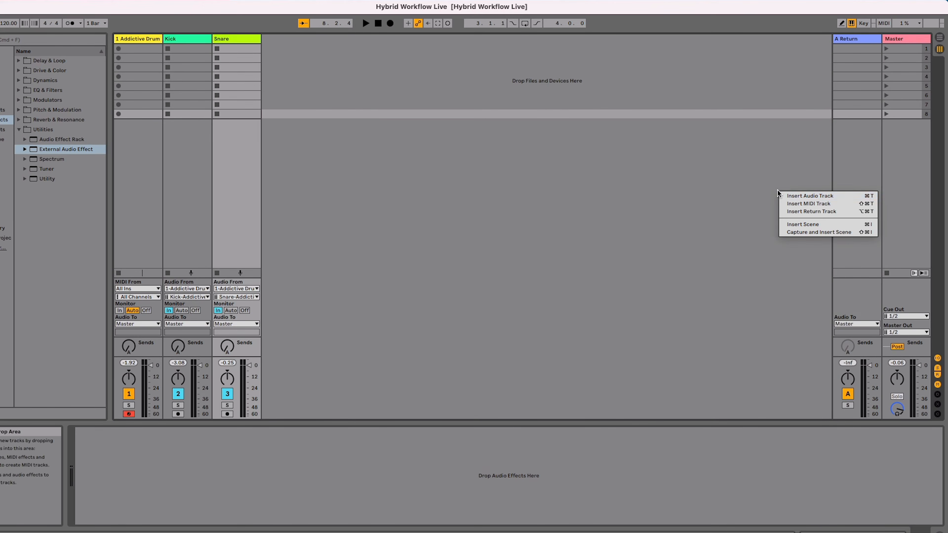
pyautogui.click(808, 212)
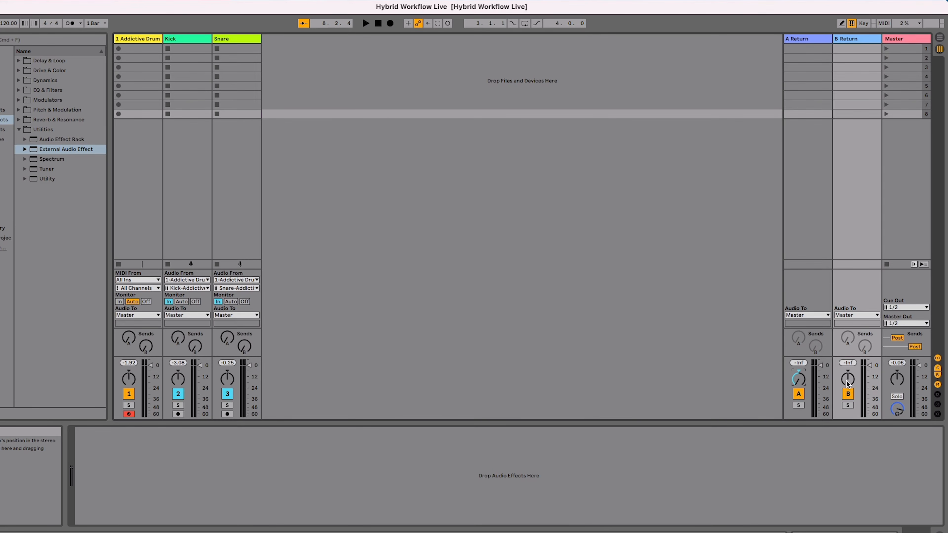
# Pan return B to the right and rename the return tracks RMX L and RMX R.
pyautogui.rightClick(797, 39)
pyautogui.click(815, 59)
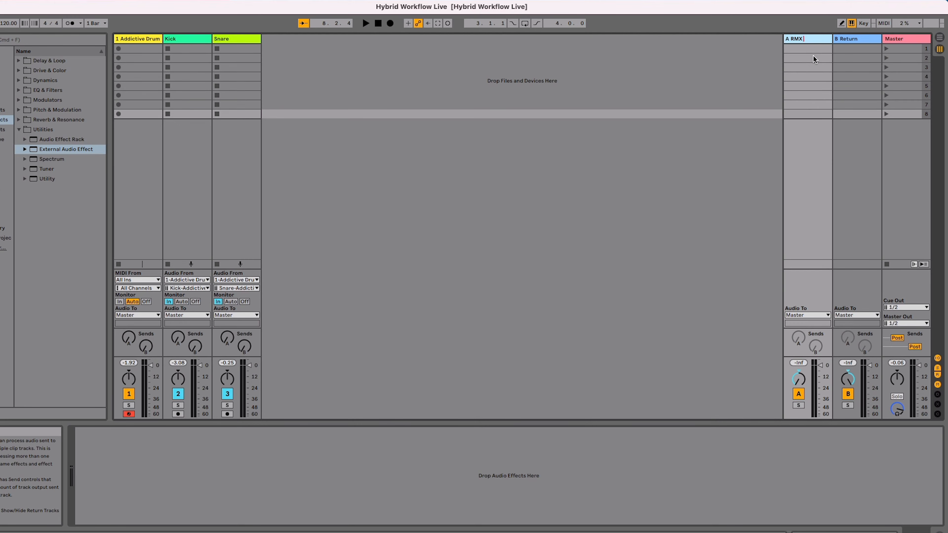
pyautogui.rightClick(854, 38)
pyautogui.click(833, 58)
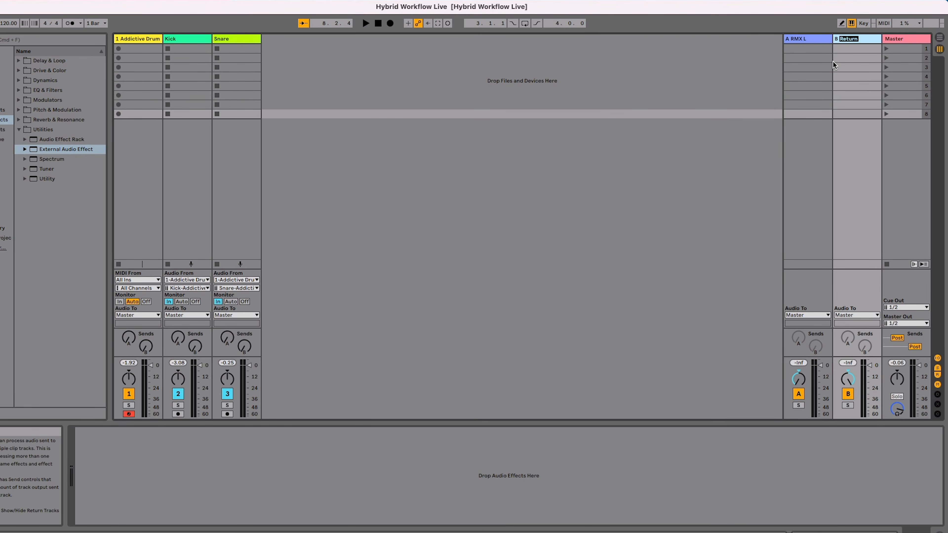
pyautogui.press('Return')
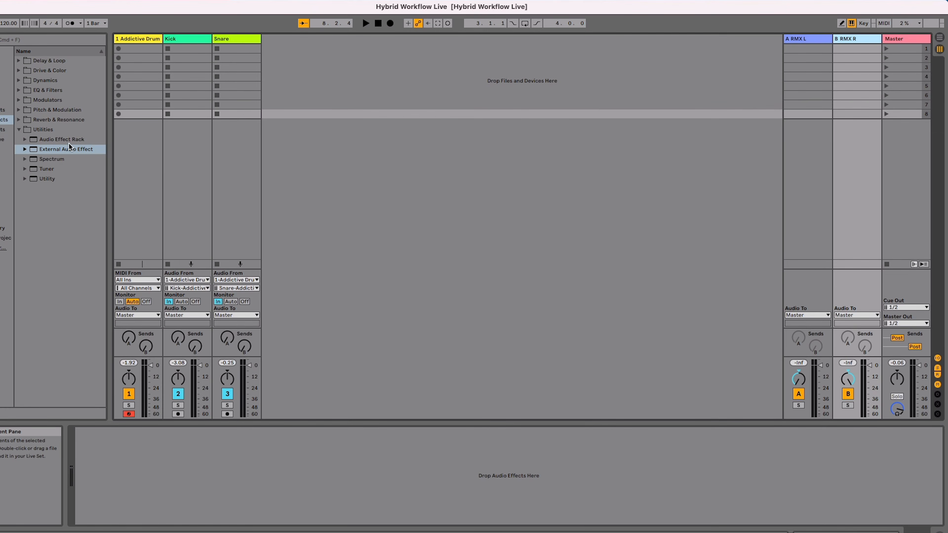
# Add an External Audio Effect to each of the two return tracks, RMX L and RMX R.
pyautogui.click(33, 148)
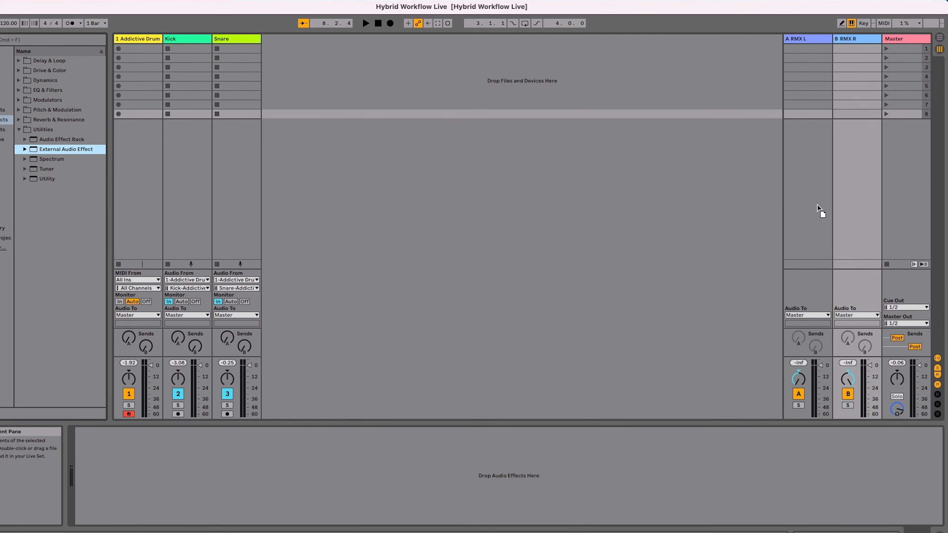
pyautogui.moveTo(817, 207); pyautogui.dragTo(817, 208)
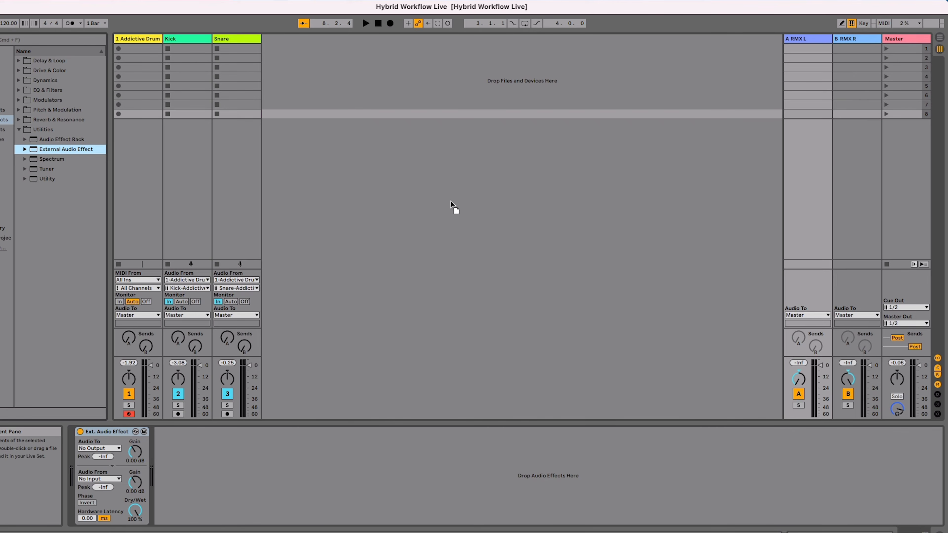
pyautogui.moveTo(862, 217); pyautogui.dragTo(862, 218)
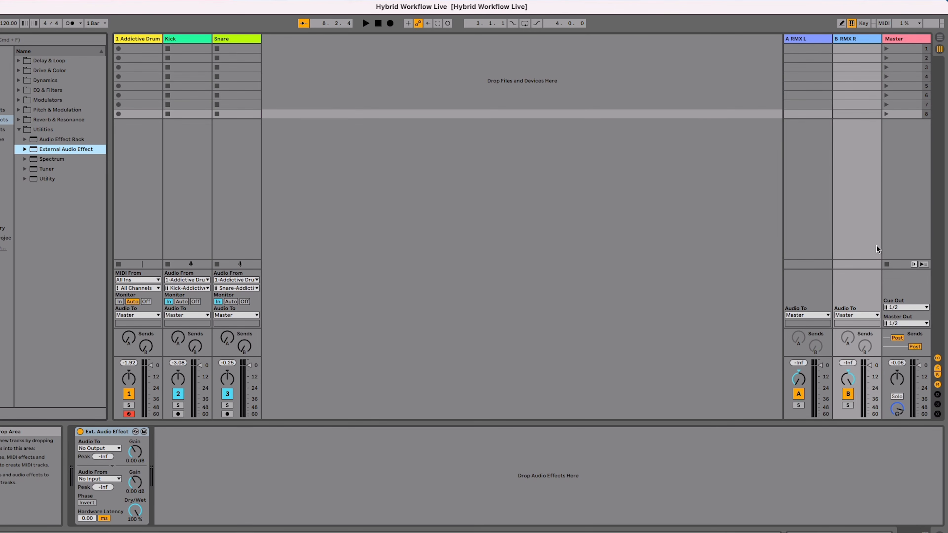
# Set both the output and input of the RMX R return's External Audio Effect to 5 RMX R.
pyautogui.click(99, 448)
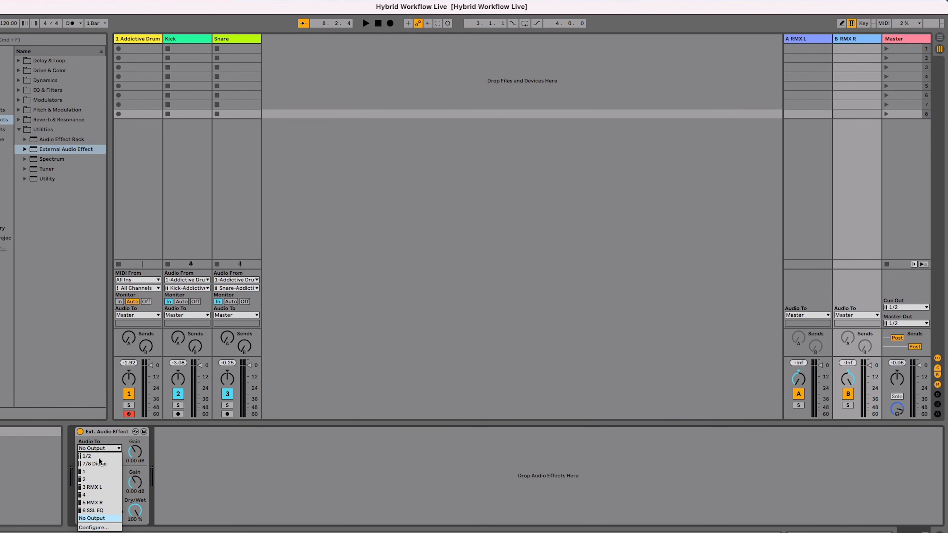
pyautogui.click(99, 504)
pyautogui.click(106, 482)
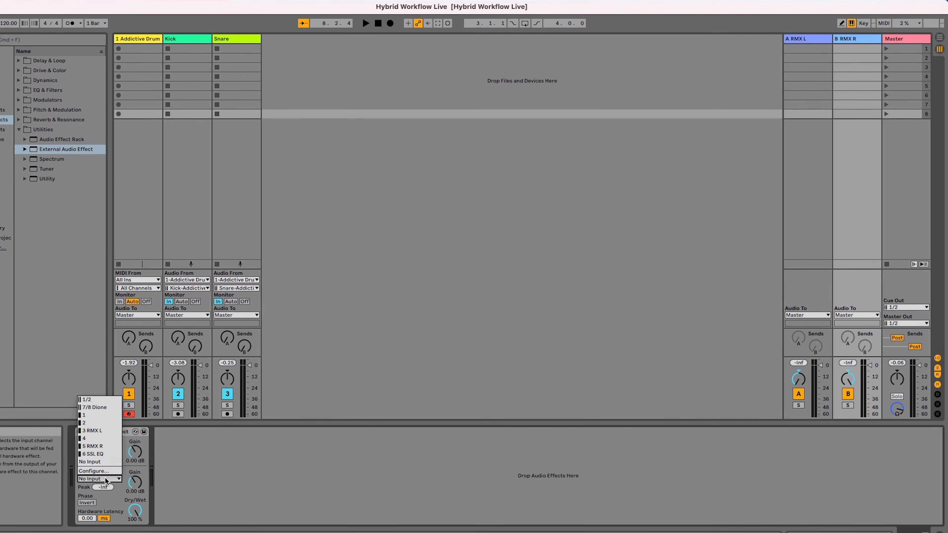
pyautogui.click(108, 447)
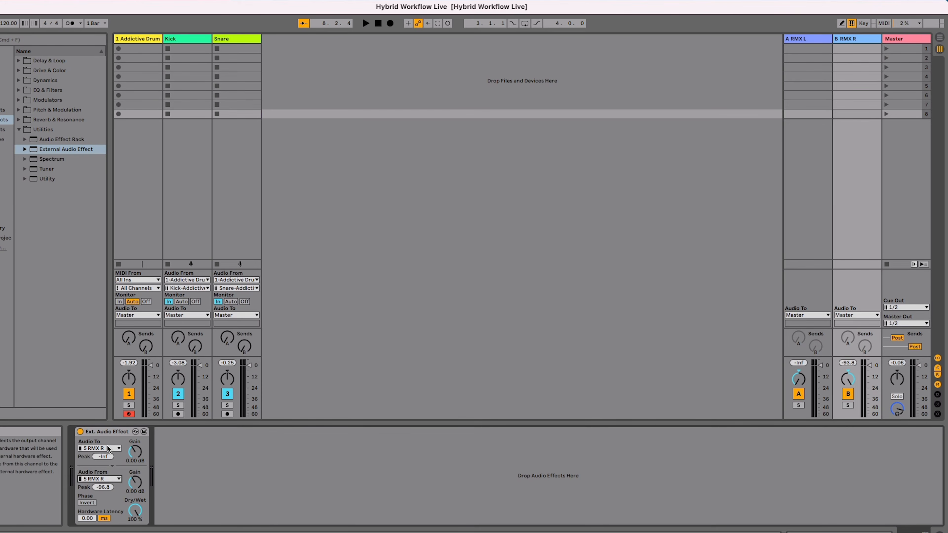
# Set both the output and input of the RMX L return's External Audio Effect to 3 RMX L.
pyautogui.click(800, 213)
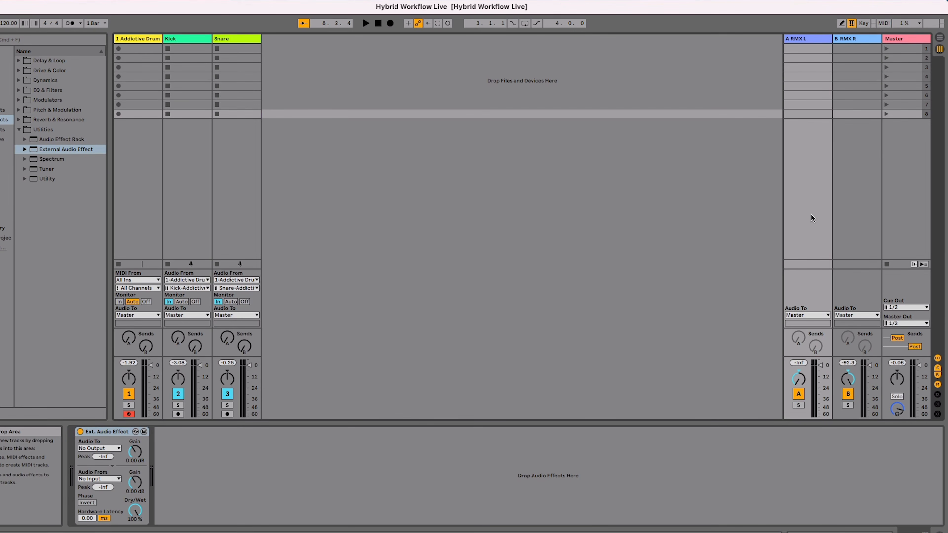
pyautogui.click(114, 449)
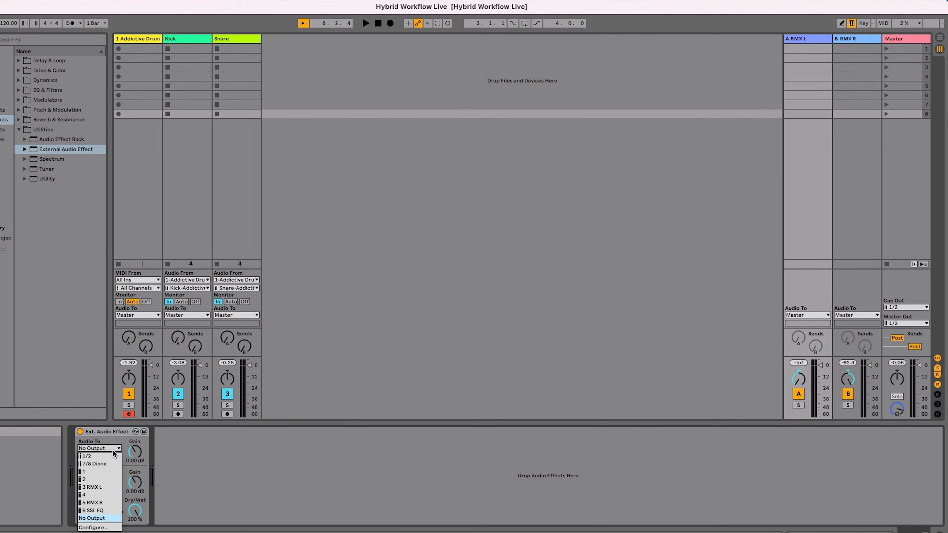
pyautogui.click(109, 487)
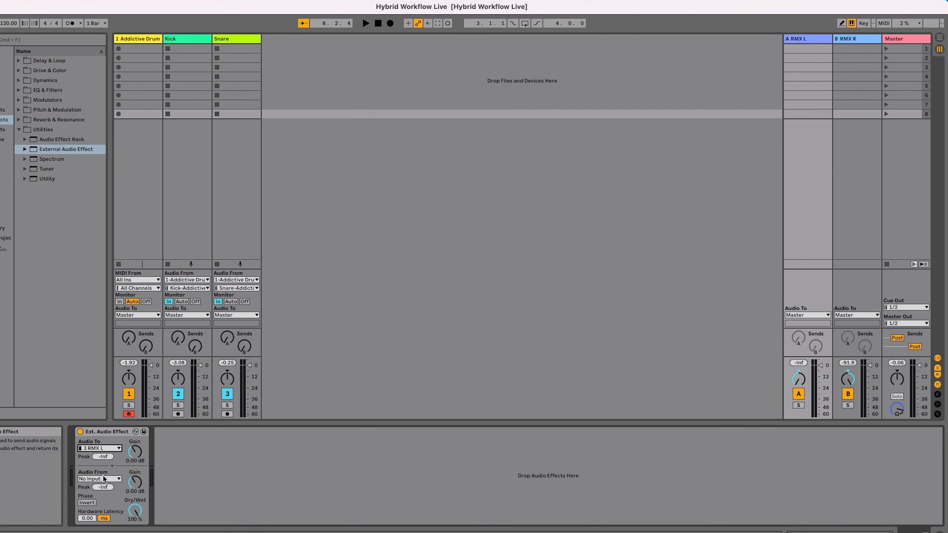
pyautogui.click(103, 480)
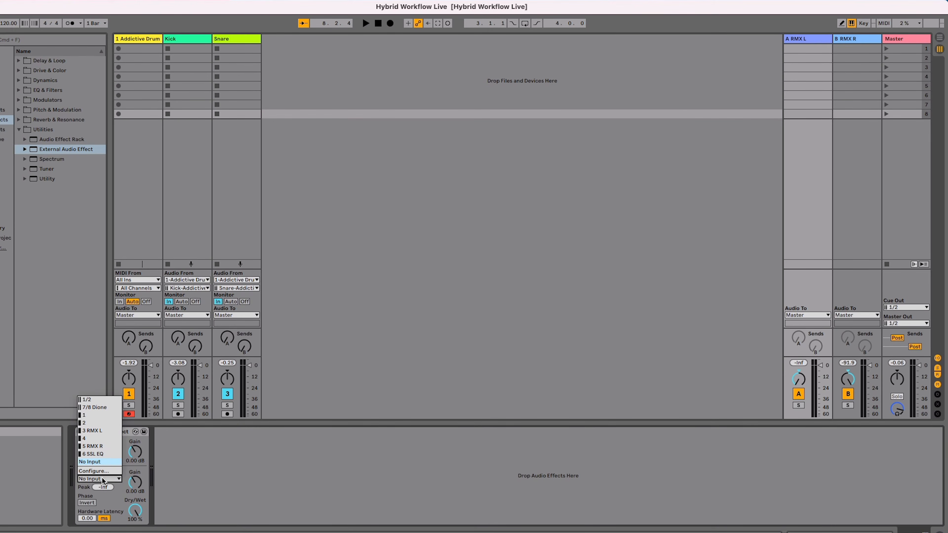
pyautogui.click(110, 432)
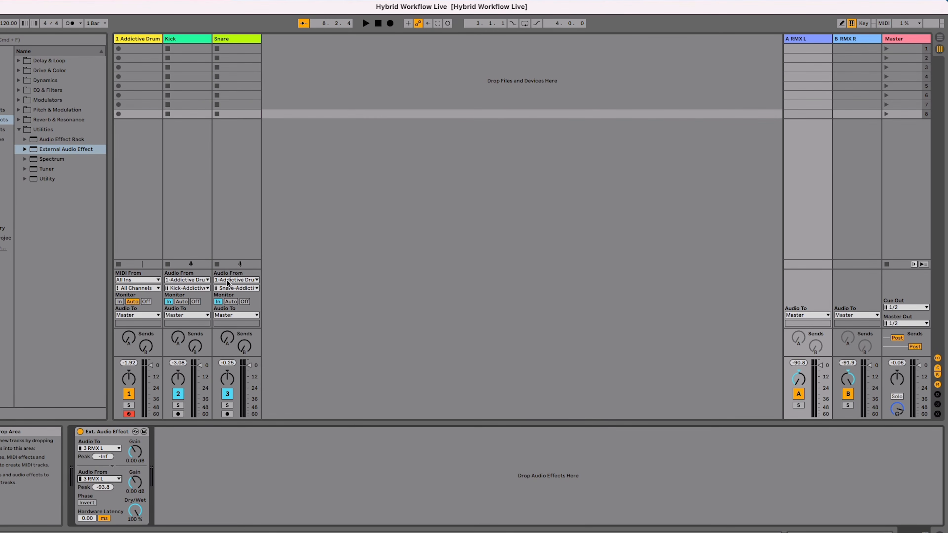
# Turn up sends A and B on the Snare track and audition it with the Addictive Drum and Kick tracks muted.
pyautogui.click(226, 341)
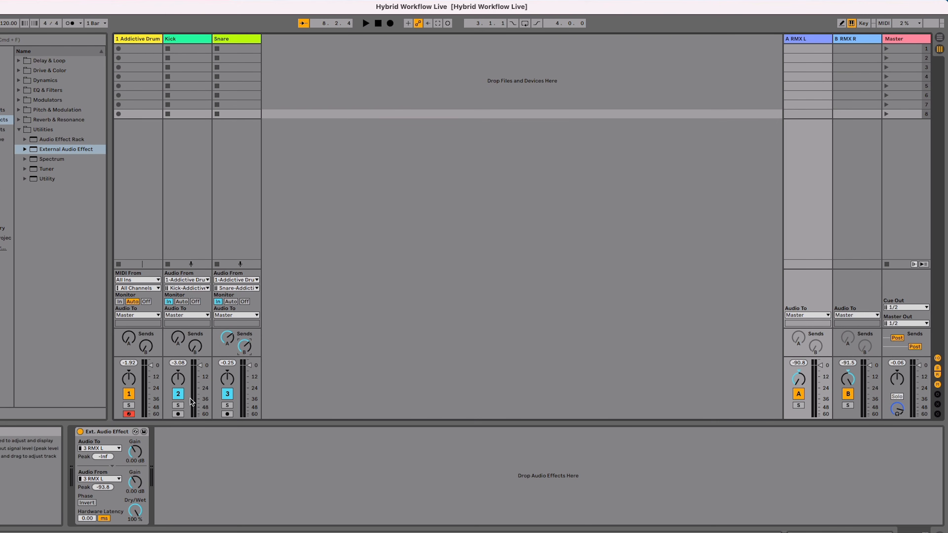
pyautogui.click(178, 393)
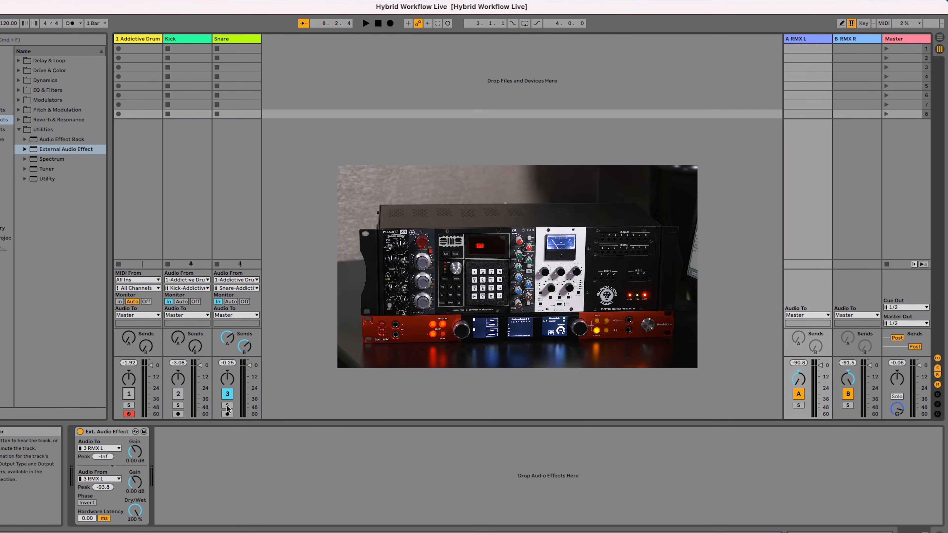
pyautogui.press('space')
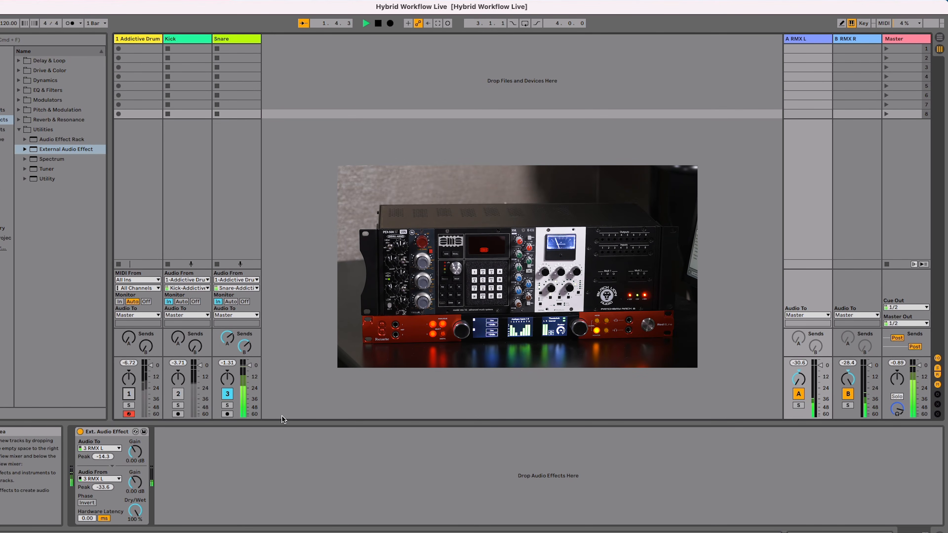
pyautogui.press('space')
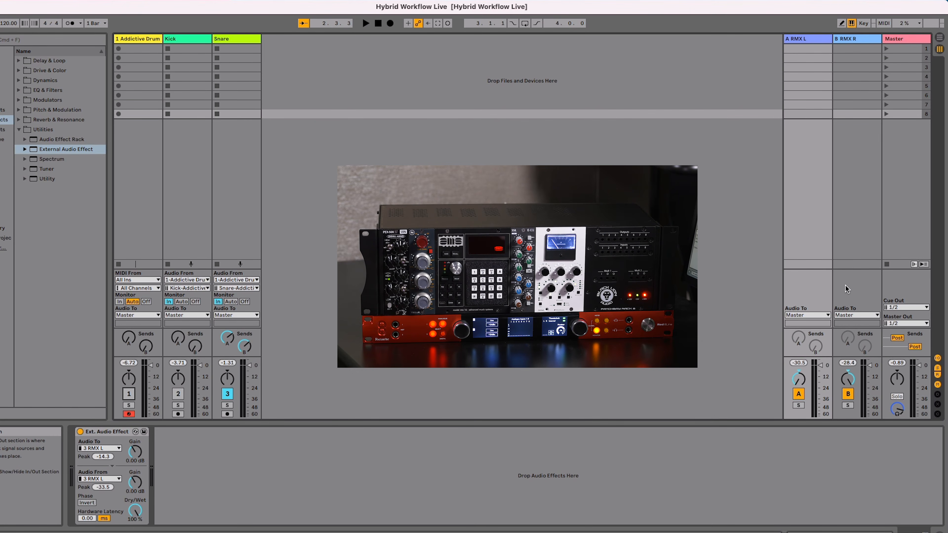
pyautogui.press('space')
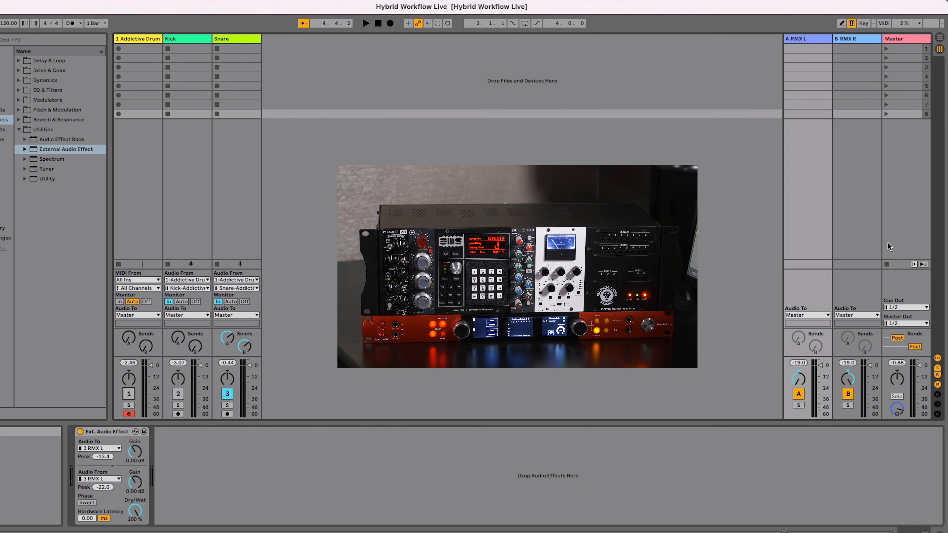
# Unmute the Addictive Drum and Kick tracks and play the full drum mix with the reverb returns.
pyautogui.click(128, 394)
pyautogui.press('space')
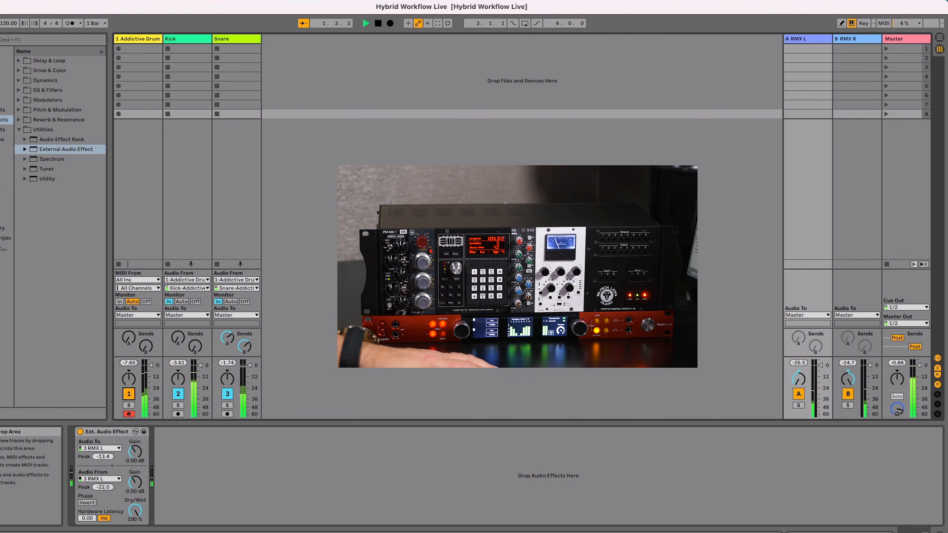